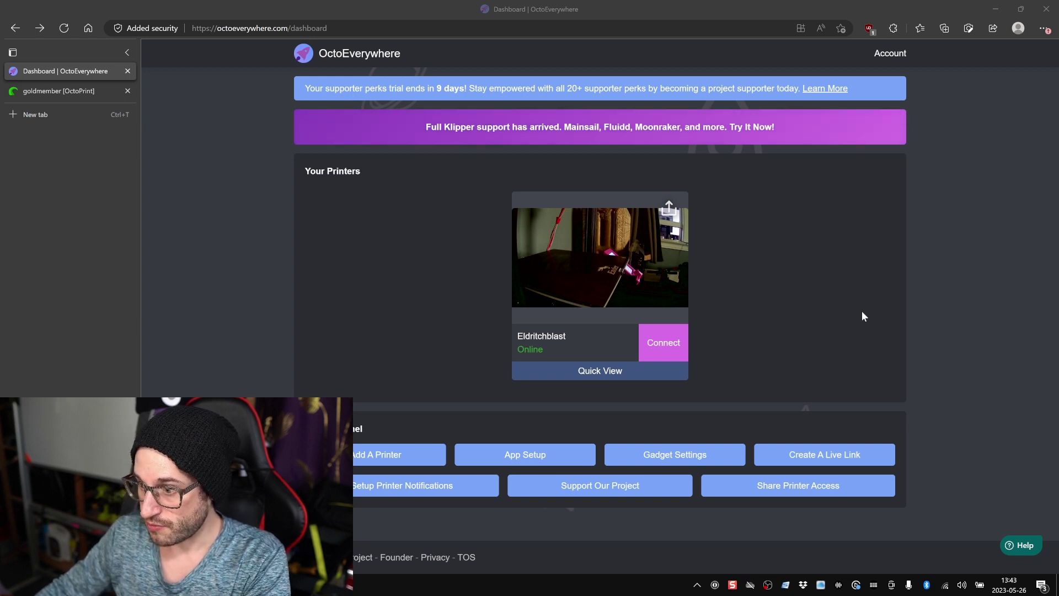
Connect remotely to the Eldritchblast printer from its dashboard card.
{"action": "left_click", "coordinate": [680, 344]}
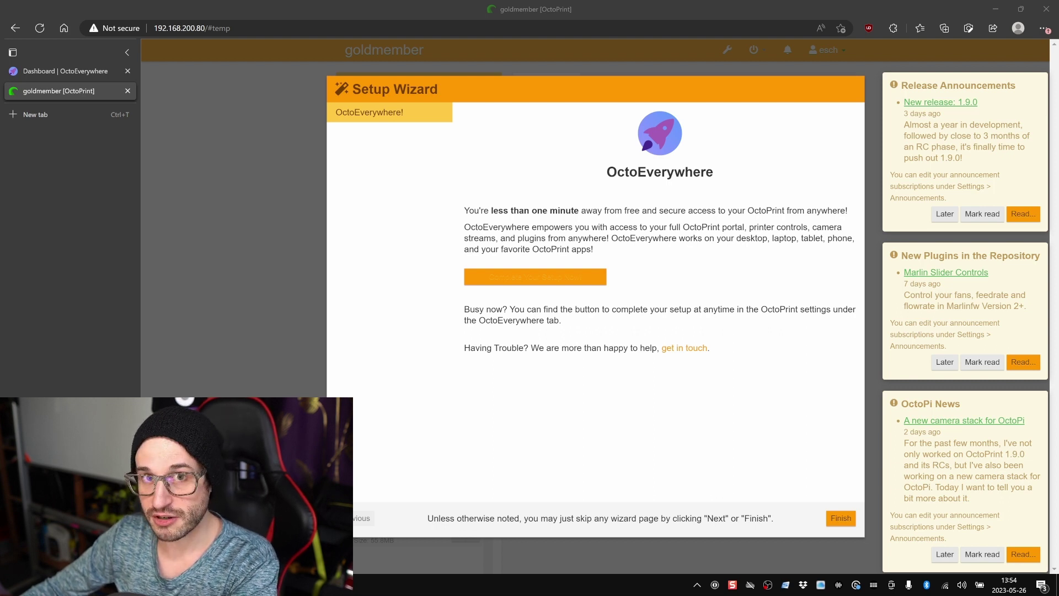
Return to the OctoEverywhere dashboard tab that lists Eldritchblast.
{"action": "left_click", "coordinate": [52, 72]}
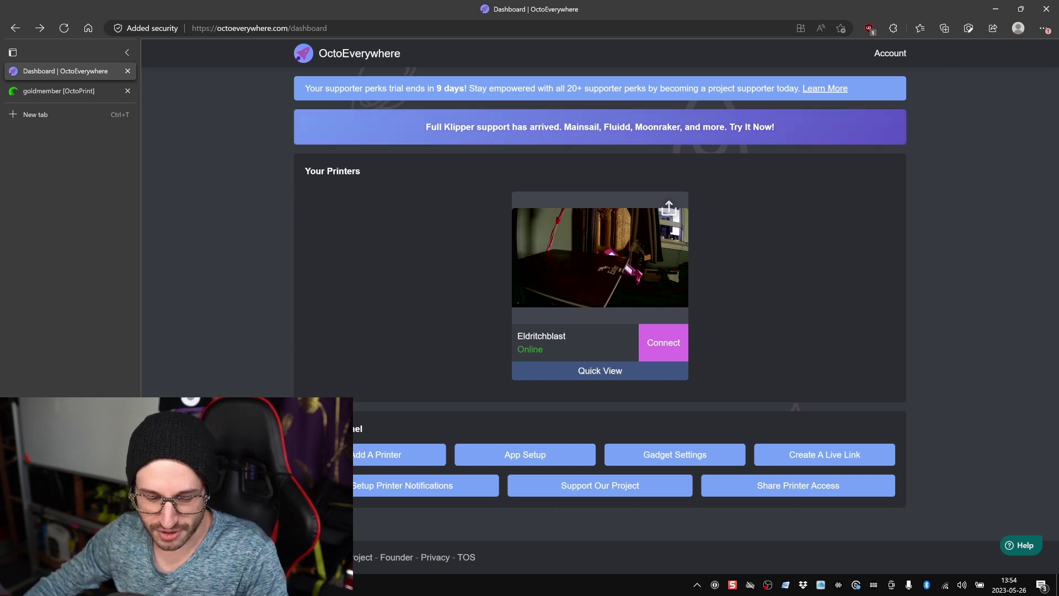
Add an OctoPrint printer, then continue goldmember's wizard via Complete Your Setup Now.
{"action": "left_click", "coordinate": [377, 456]}
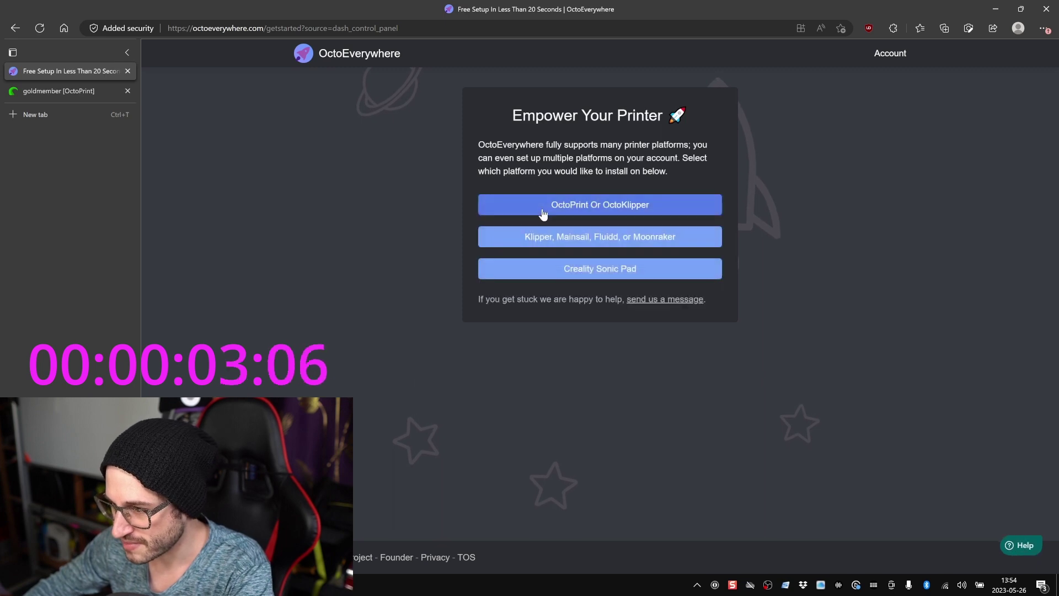
{"action": "left_click", "coordinate": [574, 215]}
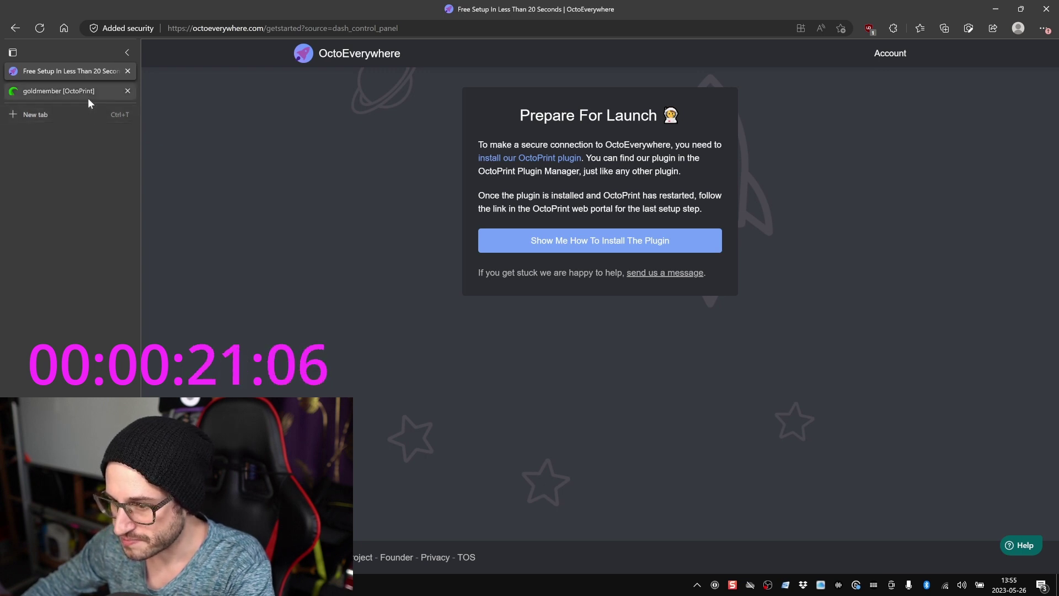
{"action": "left_click", "coordinate": [88, 94]}
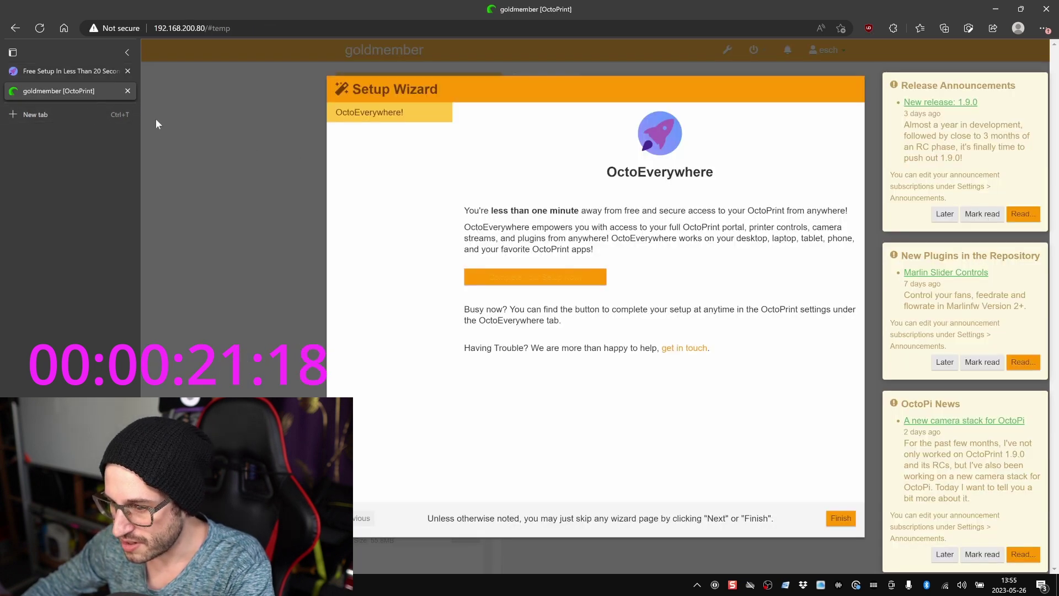
{"action": "left_click", "coordinate": [491, 278]}
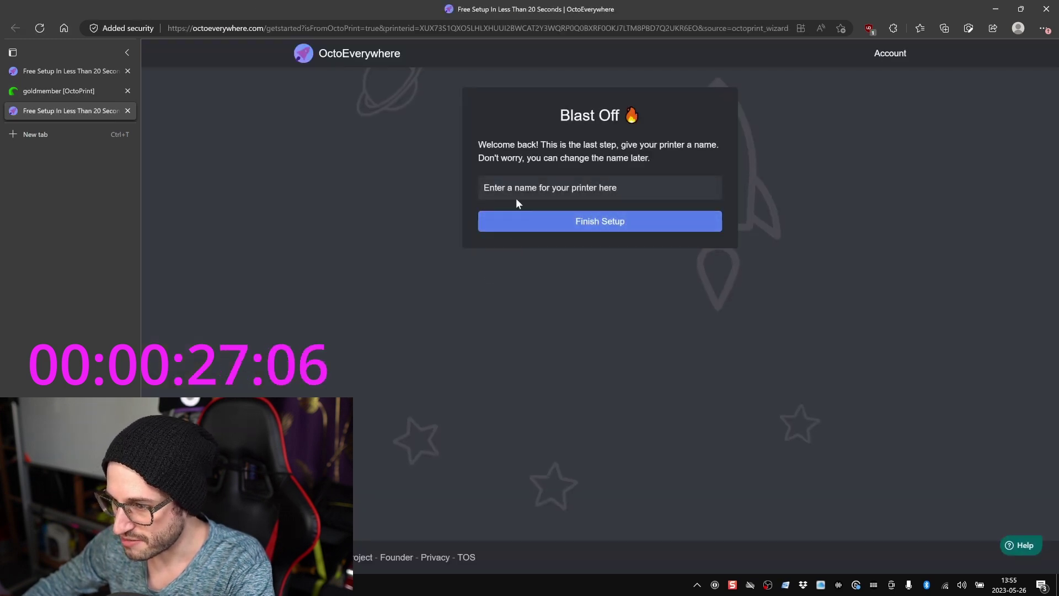
Name the new printer 'goldmember' and finish its setup.
{"action": "left_click", "coordinate": [515, 194]}
{"action": "type", "text": "goldm"}
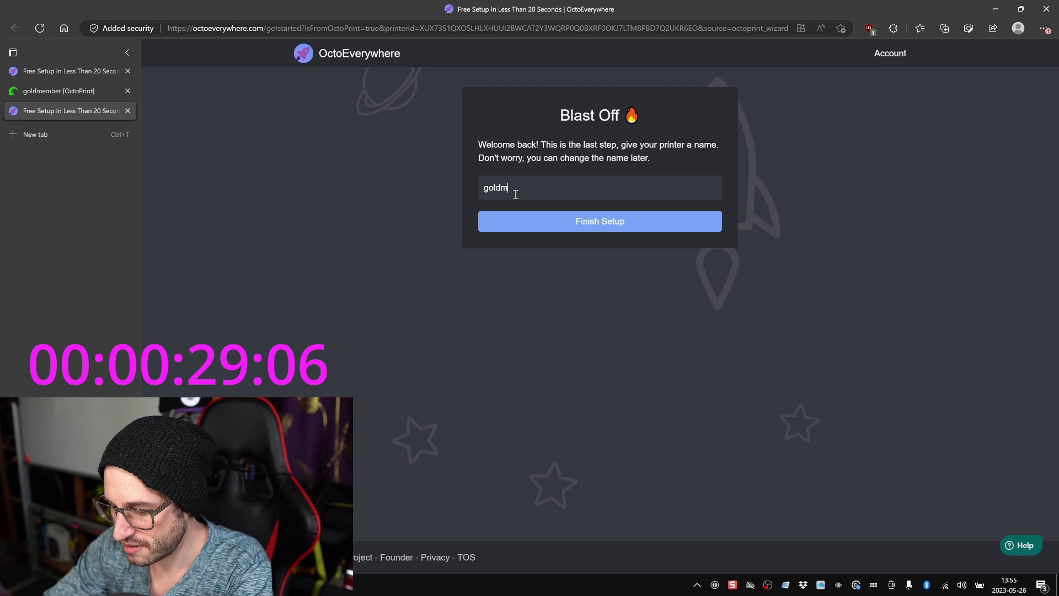
{"action": "type", "text": "ember"}
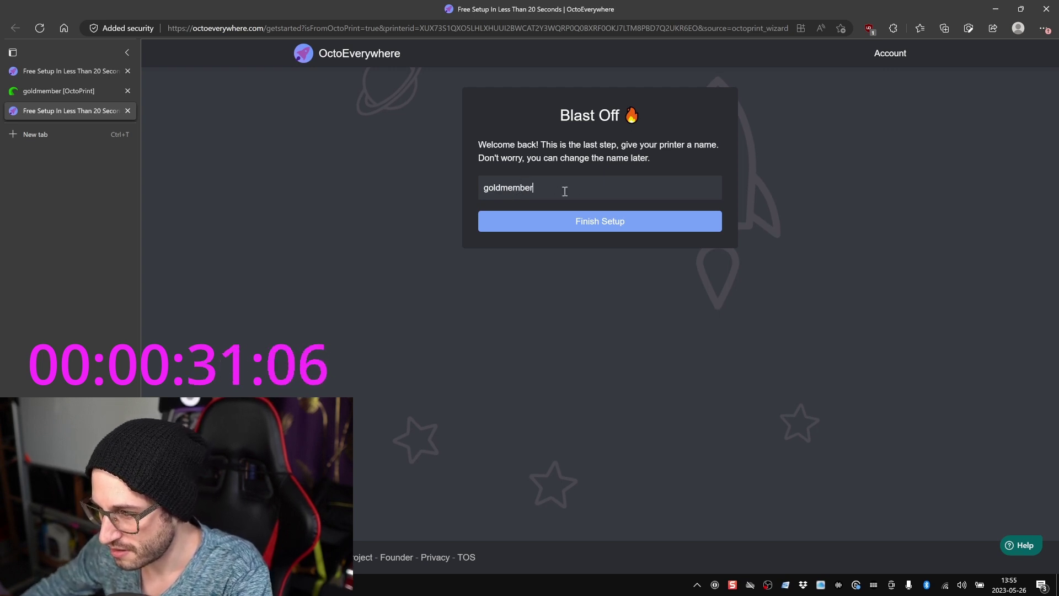
{"action": "left_click", "coordinate": [591, 220]}
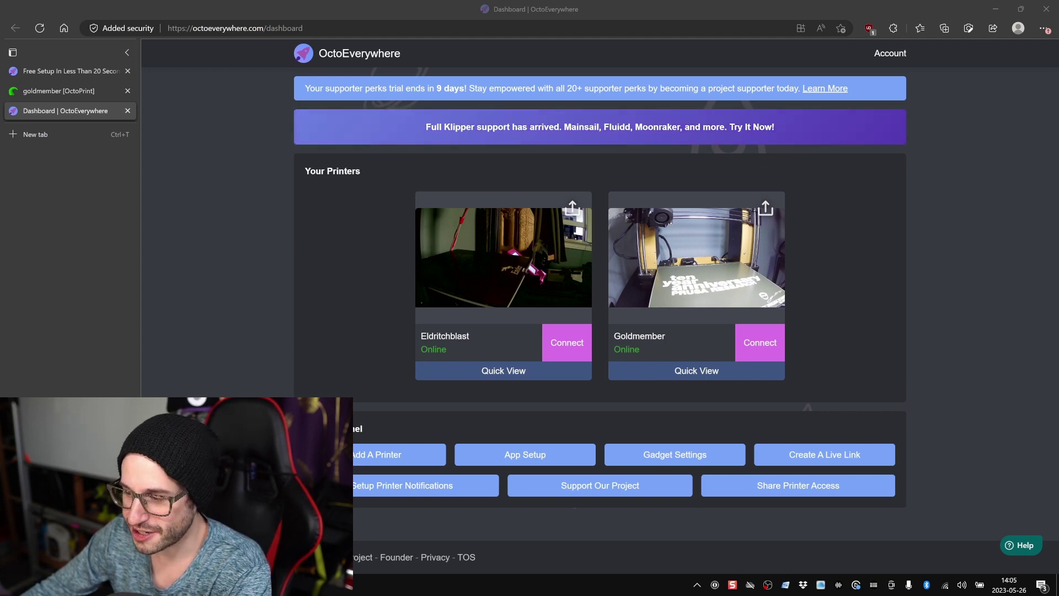
Connect remotely to Goldmember, log in to OctoPrint, and dismiss its setup wizard.
{"action": "left_click", "coordinate": [747, 340]}
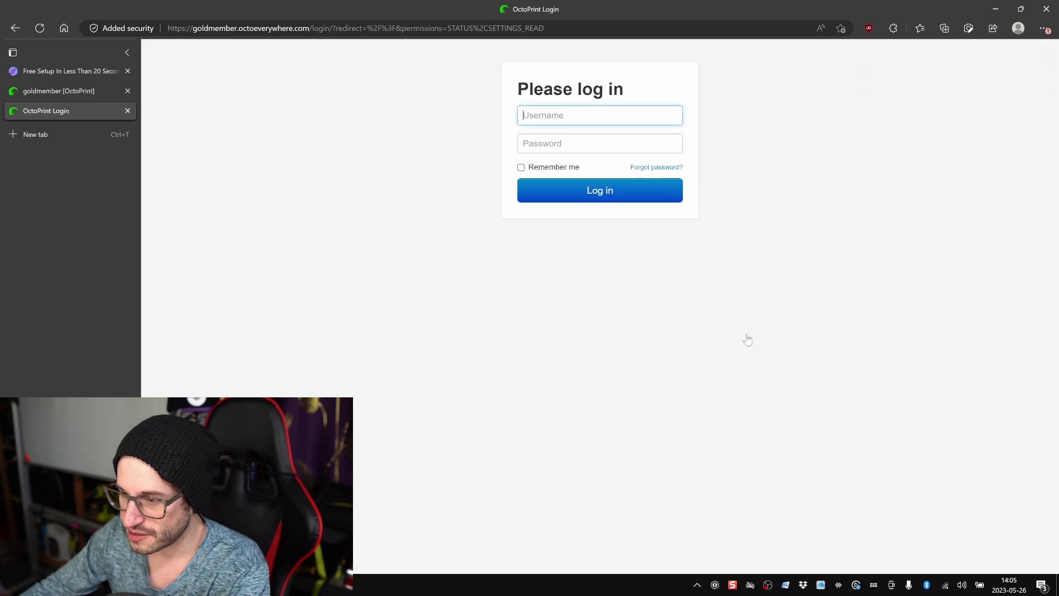
{"action": "key", "text": "Return"}
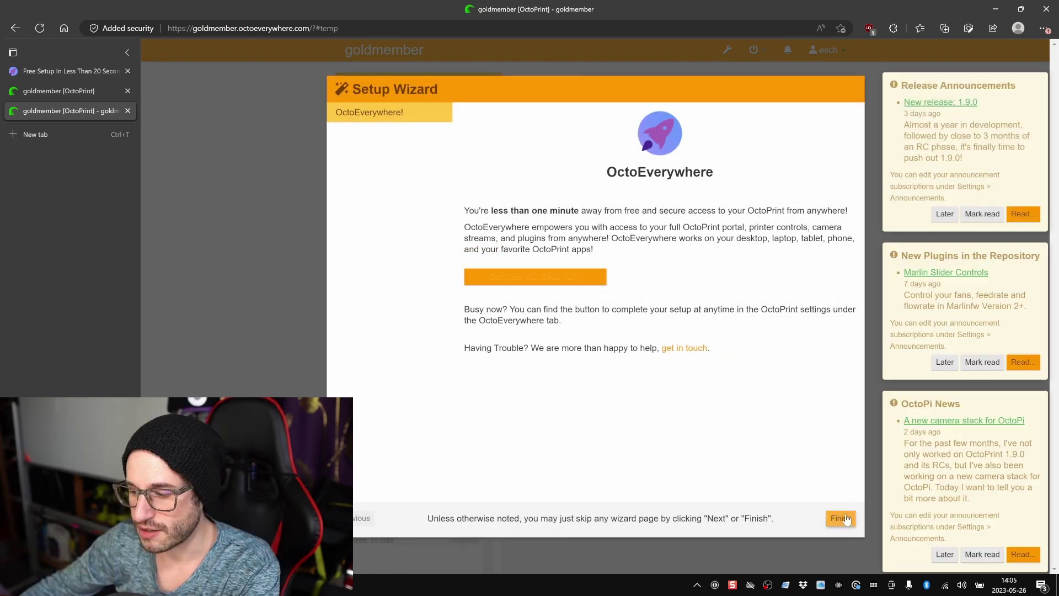
{"action": "left_click", "coordinate": [841, 518]}
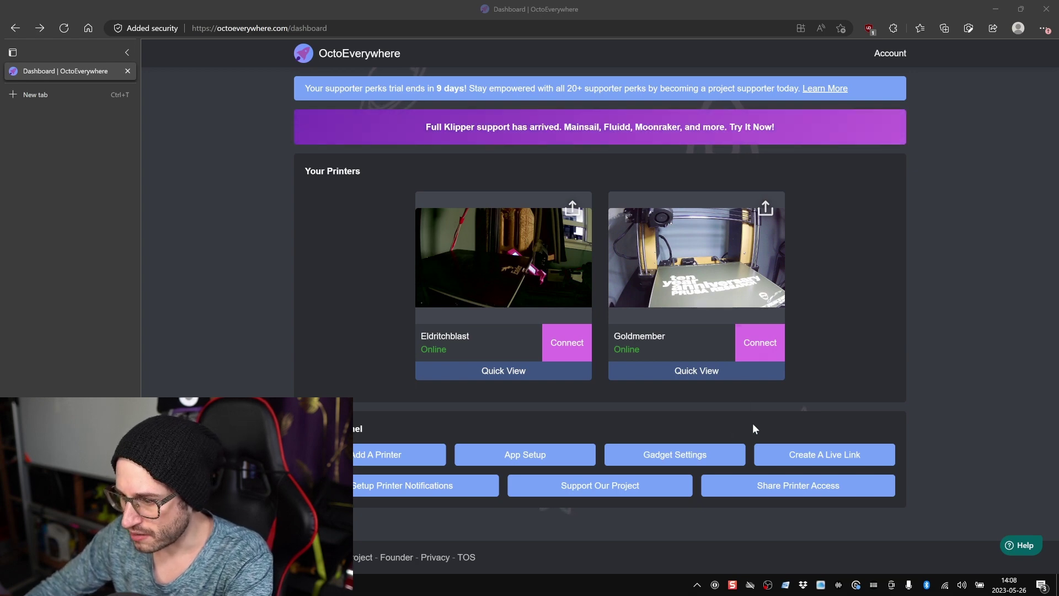
{"action": "left_click", "coordinate": [539, 458]}
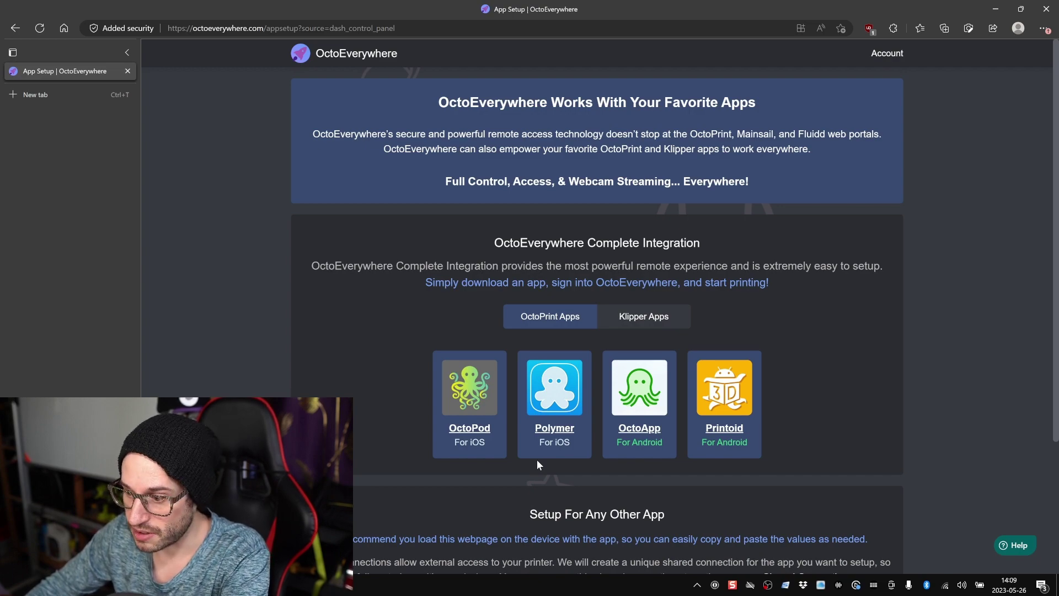
{"action": "scroll", "coordinate": [537, 465], "scroll_direction": "down", "scroll_amount": 3}
{"action": "key", "text": "alt+Left"}
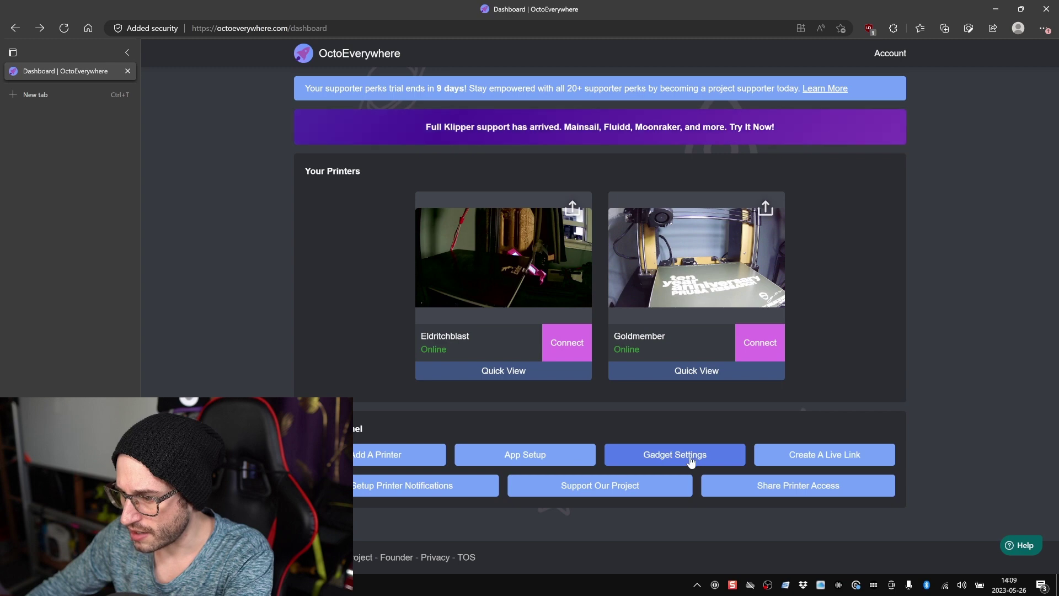
{"action": "left_click", "coordinate": [699, 450]}
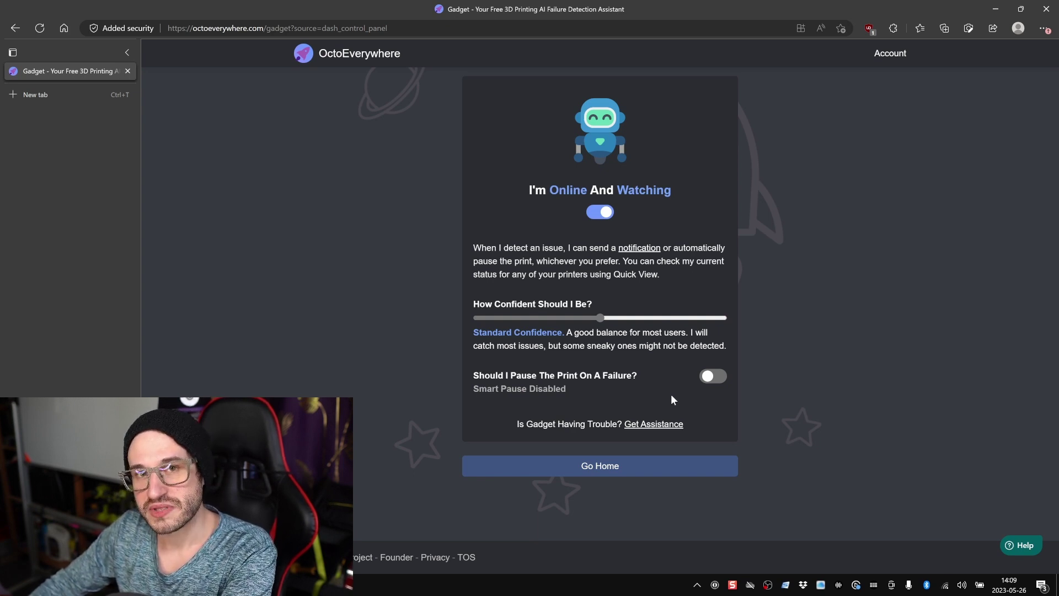
{"action": "left_click", "coordinate": [633, 467]}
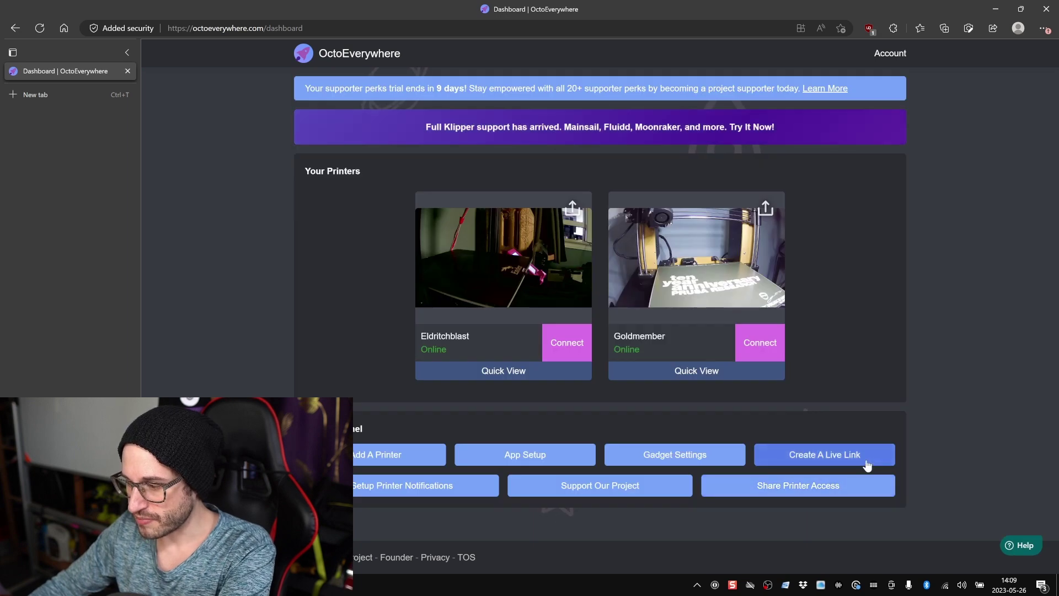
Open the Live Link creation page, then go back to the printer dashboard.
{"action": "left_click", "coordinate": [866, 465]}
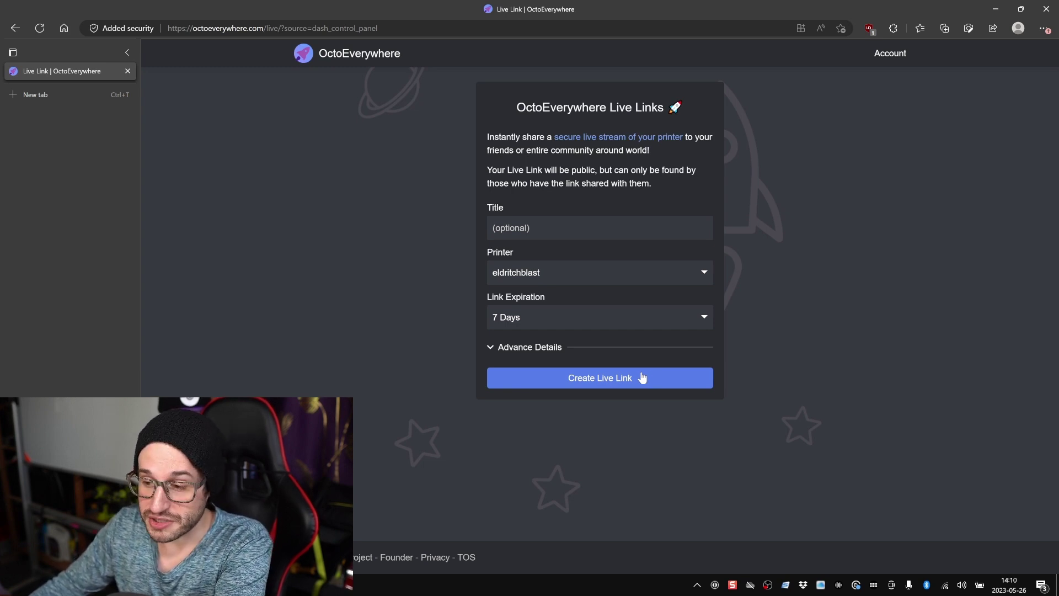
{"action": "left_click", "coordinate": [22, 32]}
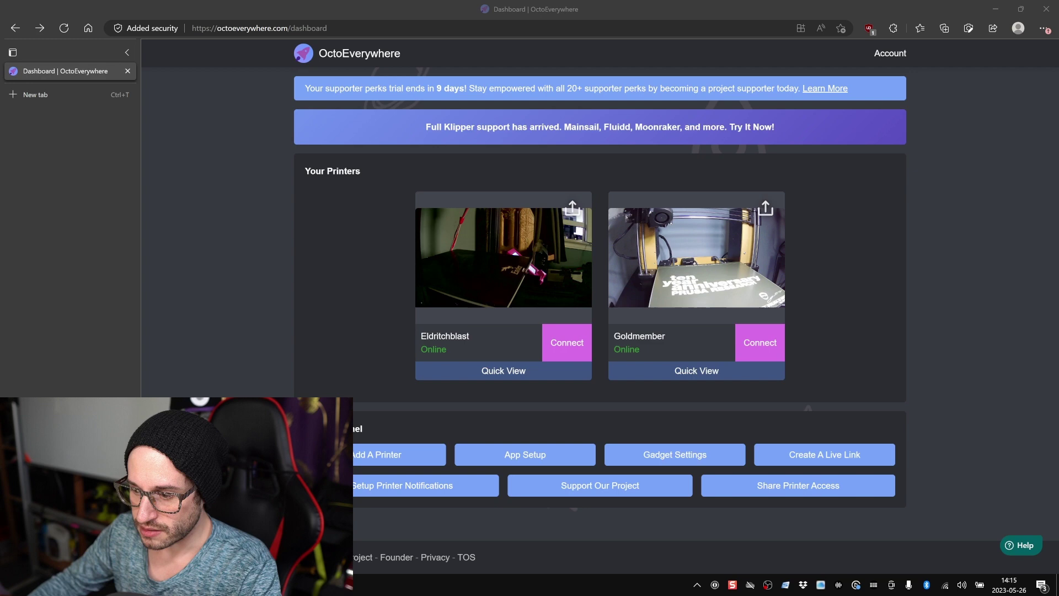
Open the printer notifications setup, which leads to the Project Support page.
{"action": "left_click", "coordinate": [433, 493]}
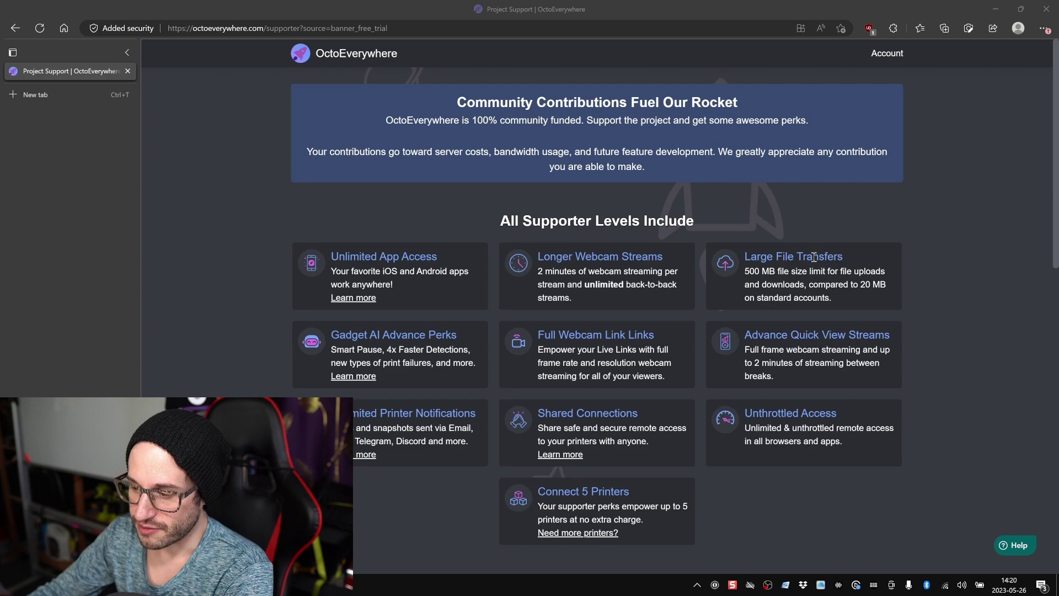
Scroll down the Project Support page to the billing options and support level prices.
{"action": "scroll", "coordinate": [814, 257], "scroll_direction": "down", "scroll_amount": 2}
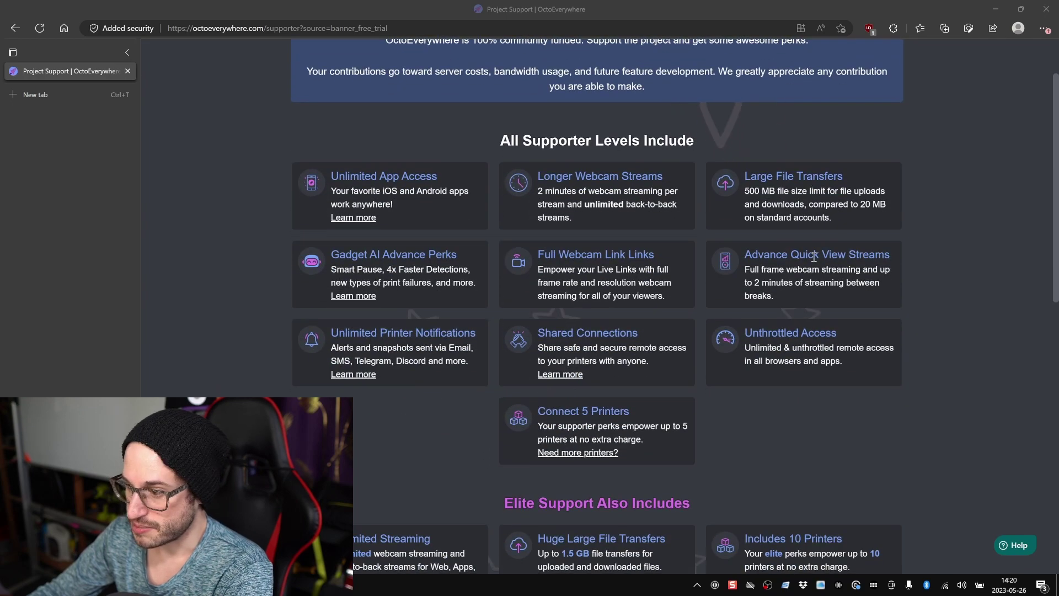
{"action": "scroll", "coordinate": [814, 257], "scroll_direction": "down", "scroll_amount": 2}
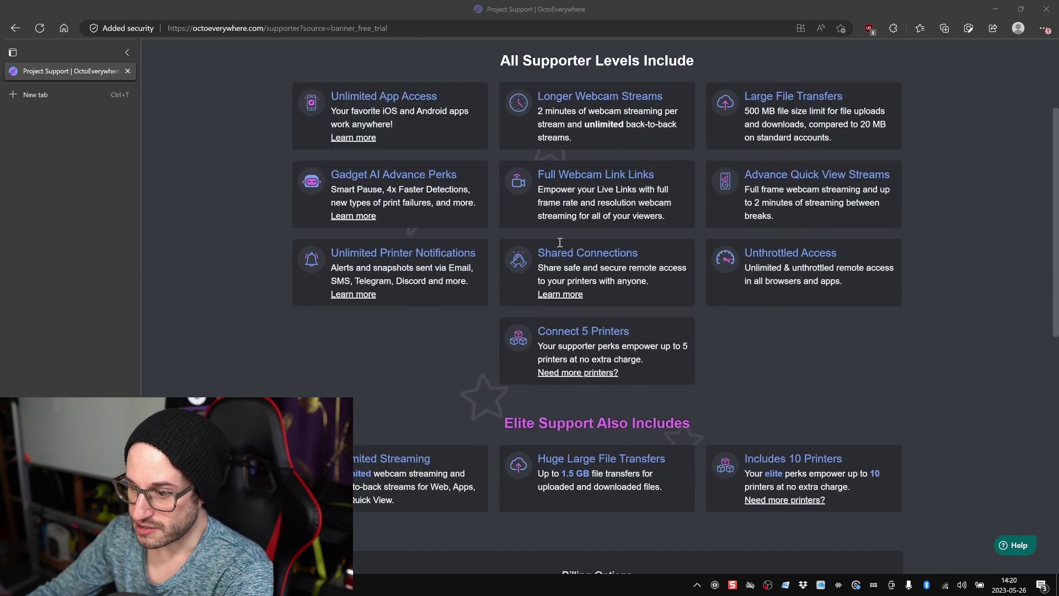
{"action": "scroll", "coordinate": [751, 379], "scroll_direction": "down", "scroll_amount": 6}
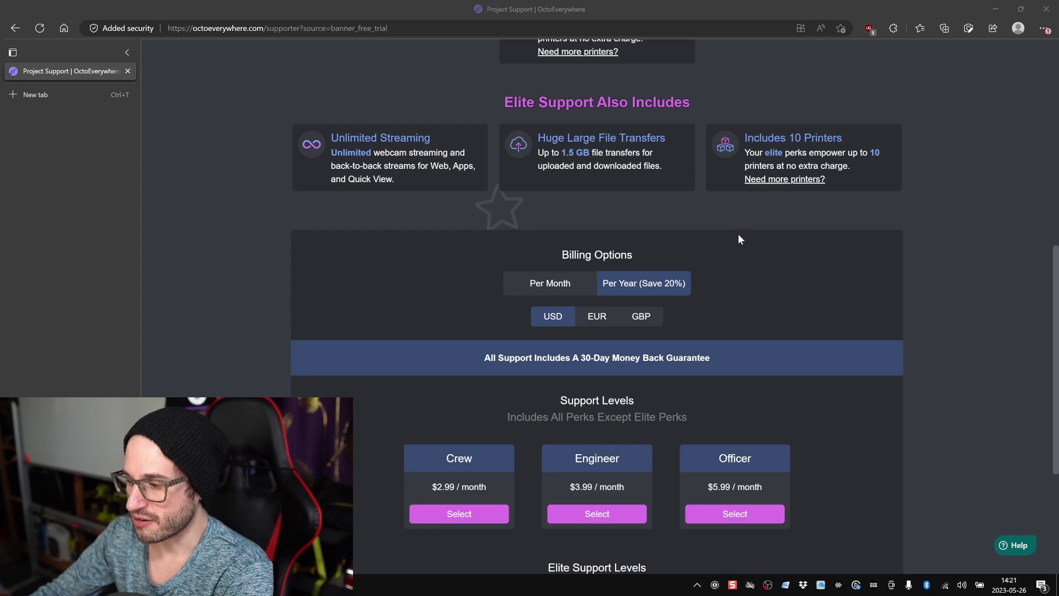
{"action": "scroll", "coordinate": [741, 244], "scroll_direction": "down", "scroll_amount": 3}
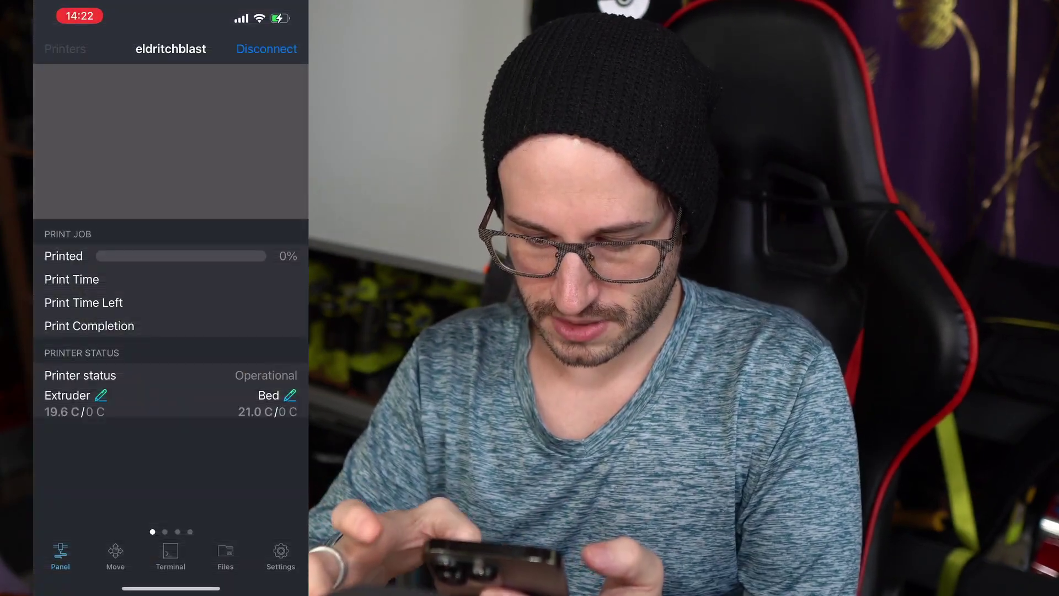
In OctoPod's printer settings, add goldmember via OctoEverywhere, connect it, and save.
{"action": "left_click", "coordinate": [281, 554]}
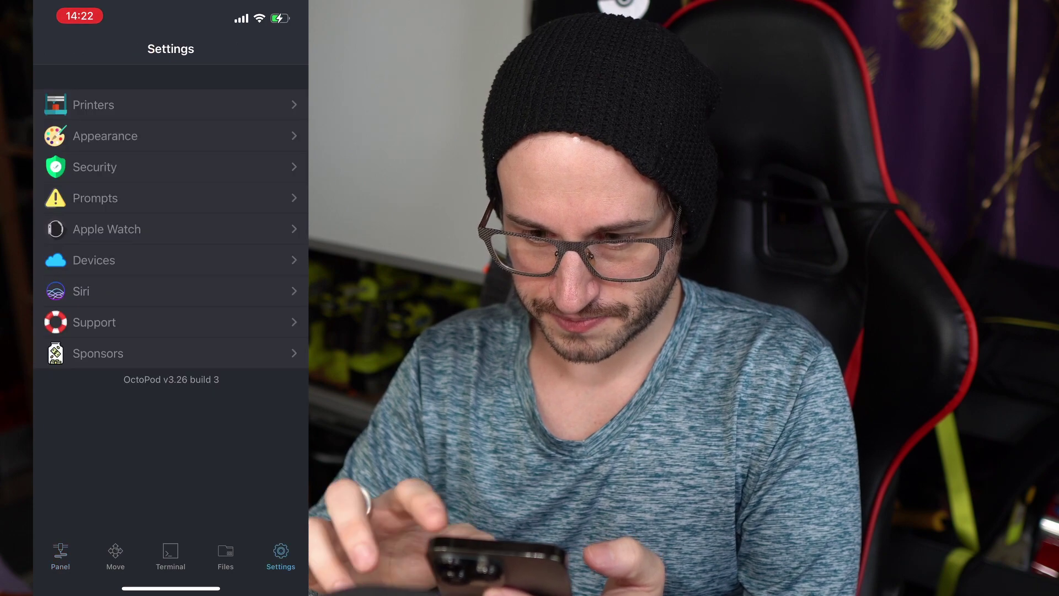
{"action": "left_click", "coordinate": [94, 105]}
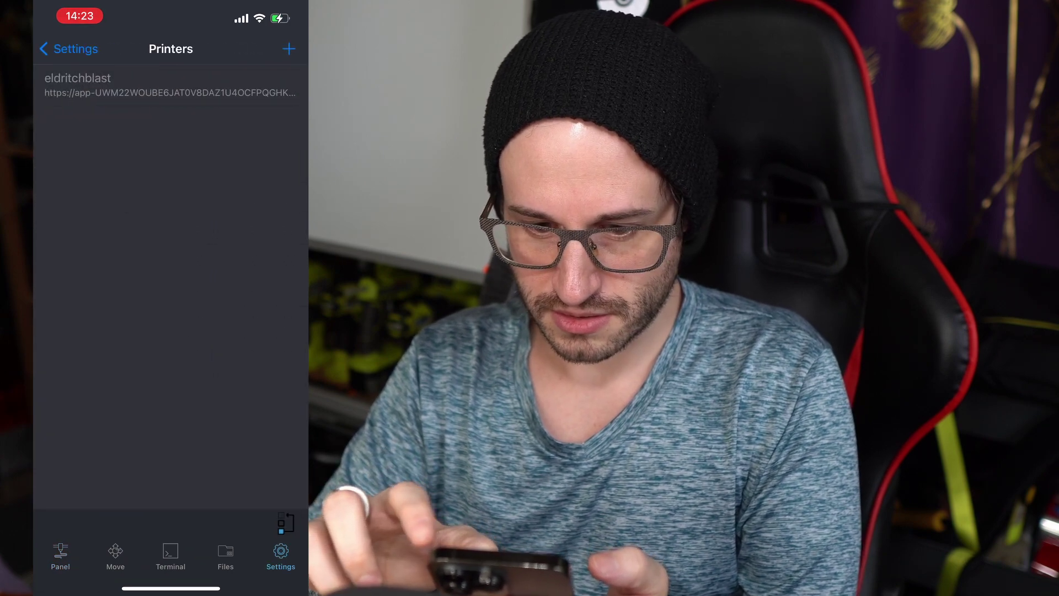
{"action": "left_click", "coordinate": [288, 49]}
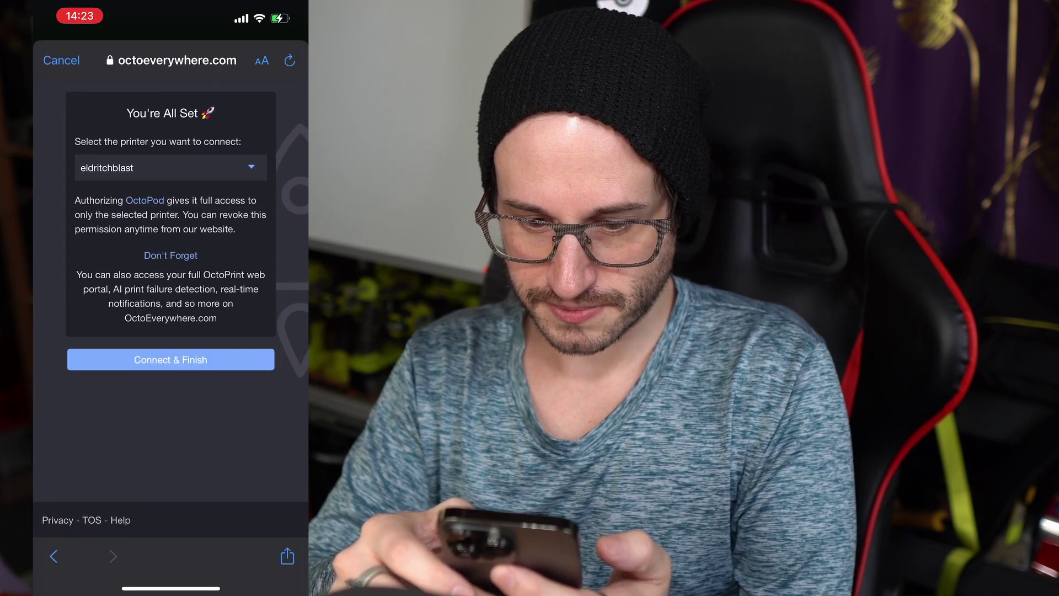
{"action": "left_click", "coordinate": [170, 167]}
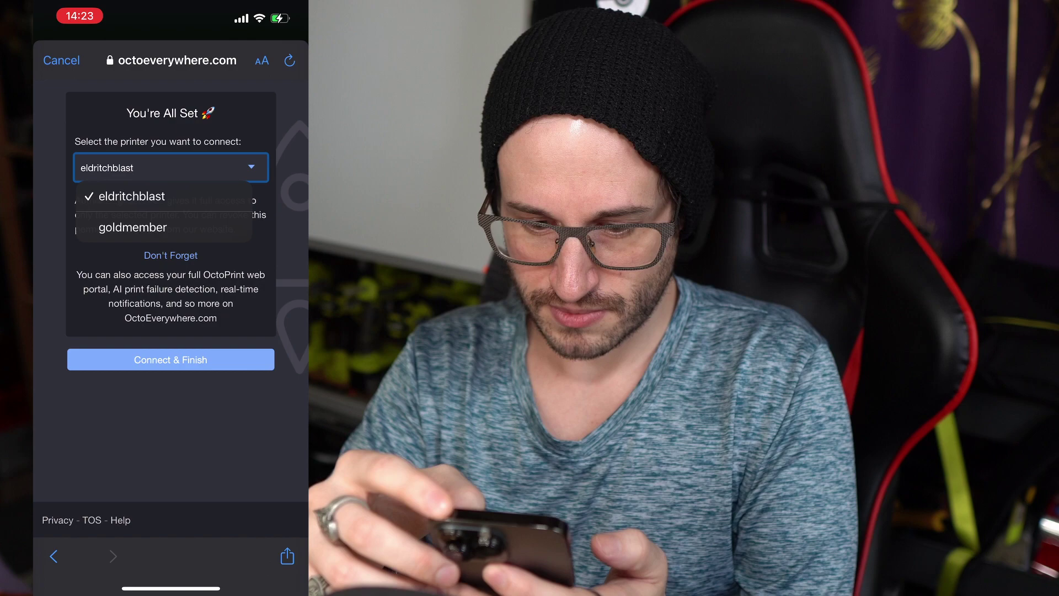
{"action": "left_click", "coordinate": [135, 225]}
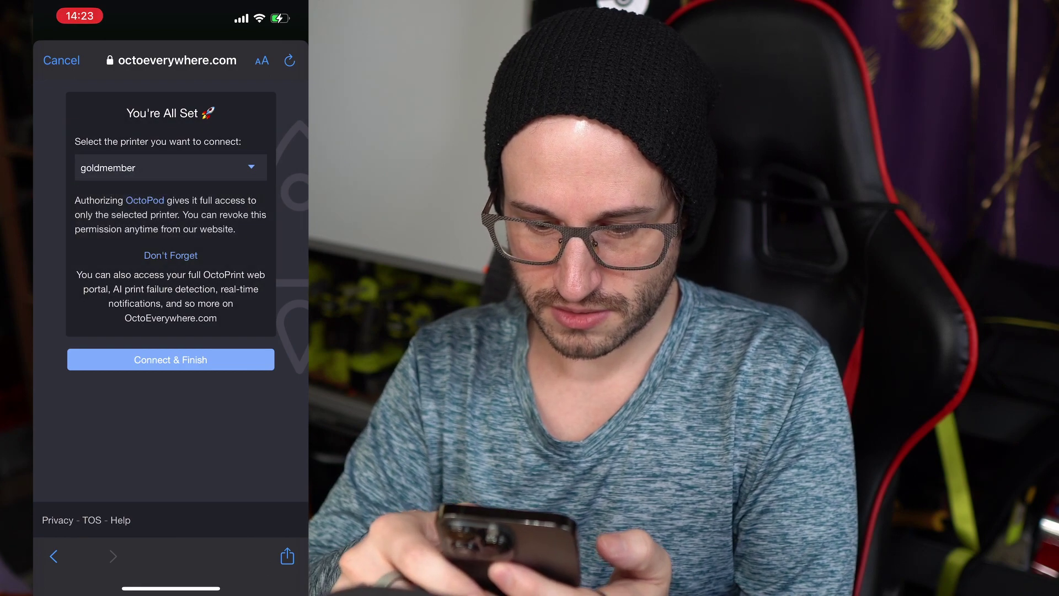
{"action": "left_click", "coordinate": [170, 359]}
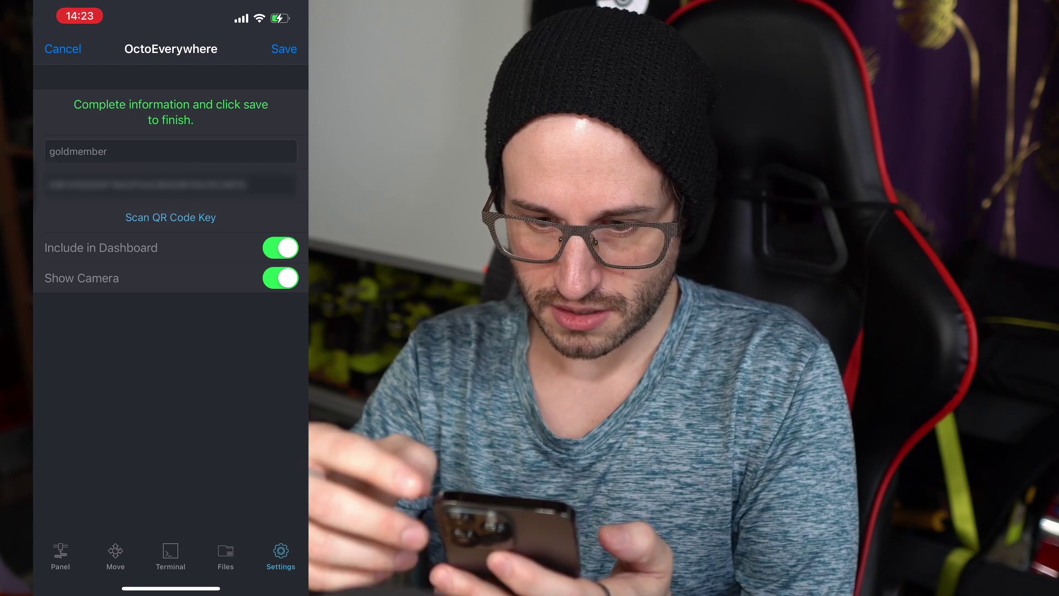
{"action": "left_click", "coordinate": [284, 49]}
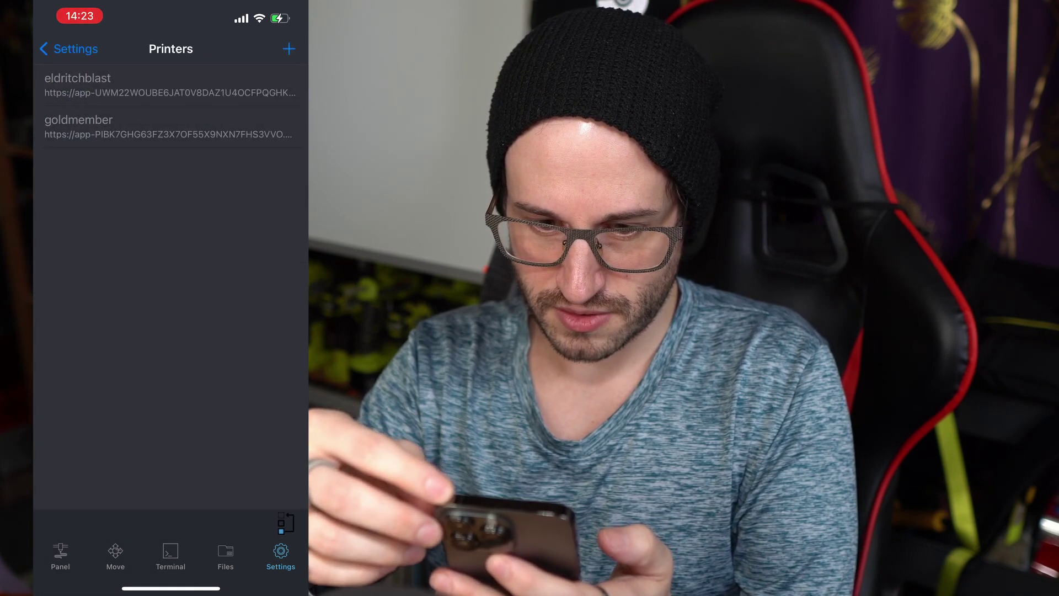
Open the eldritchblast panel and switch it to the goldmember printer.
{"action": "left_click", "coordinate": [165, 85]}
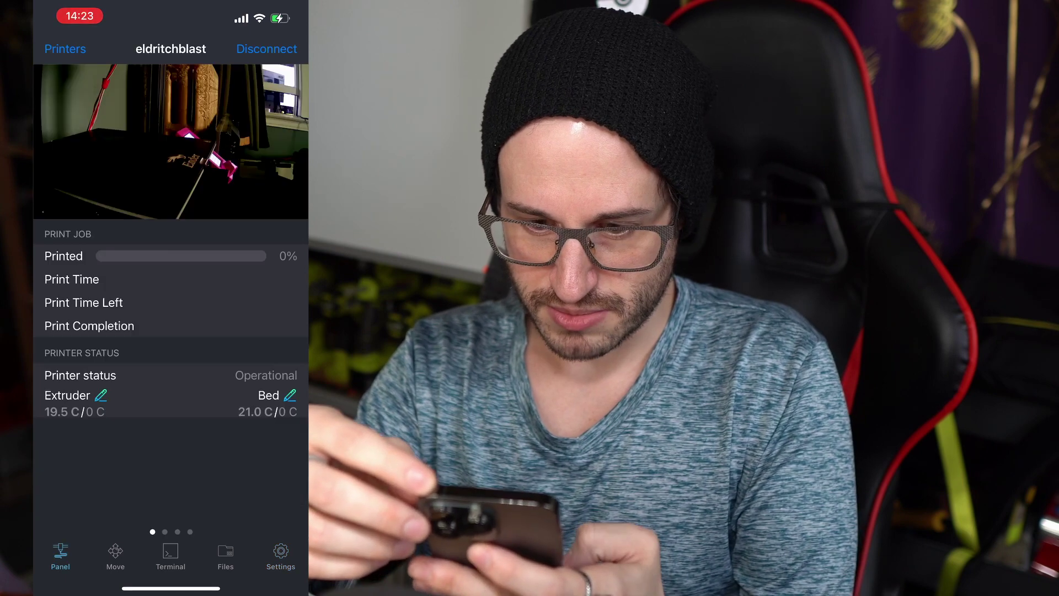
{"action": "left_click", "coordinate": [171, 49]}
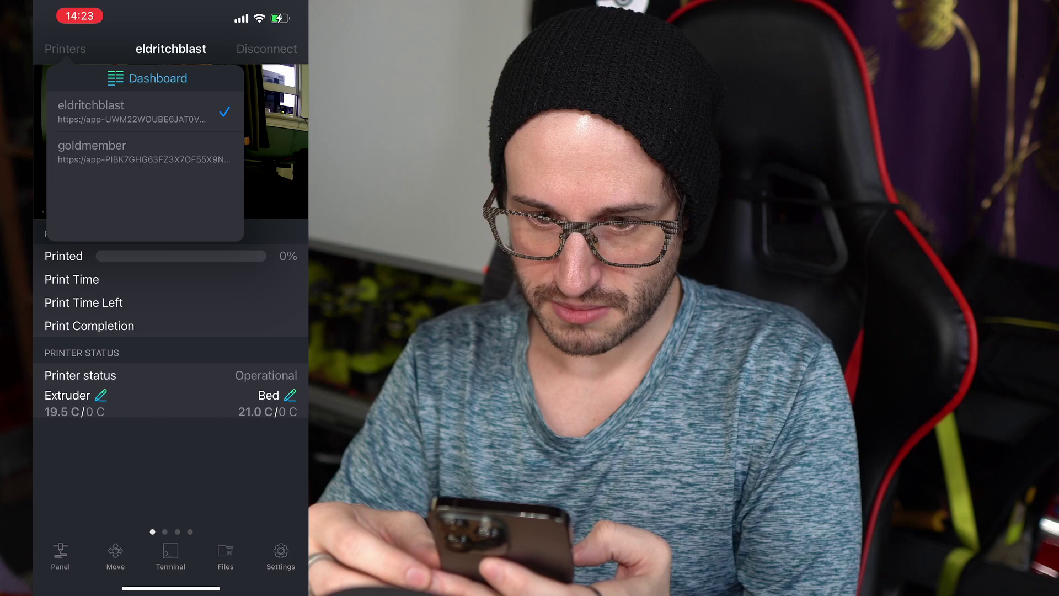
{"action": "left_click", "coordinate": [92, 152]}
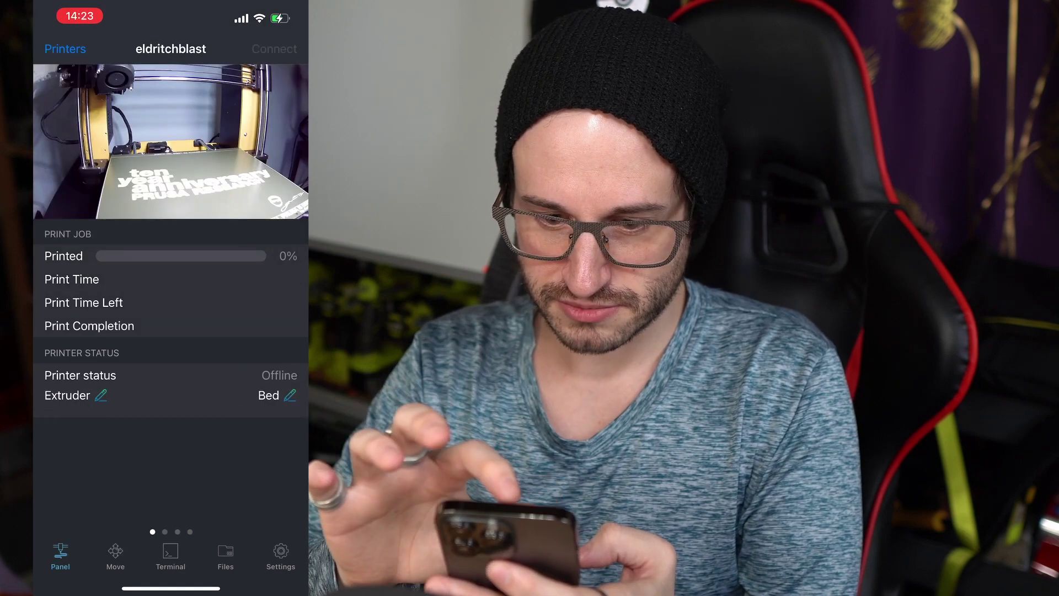